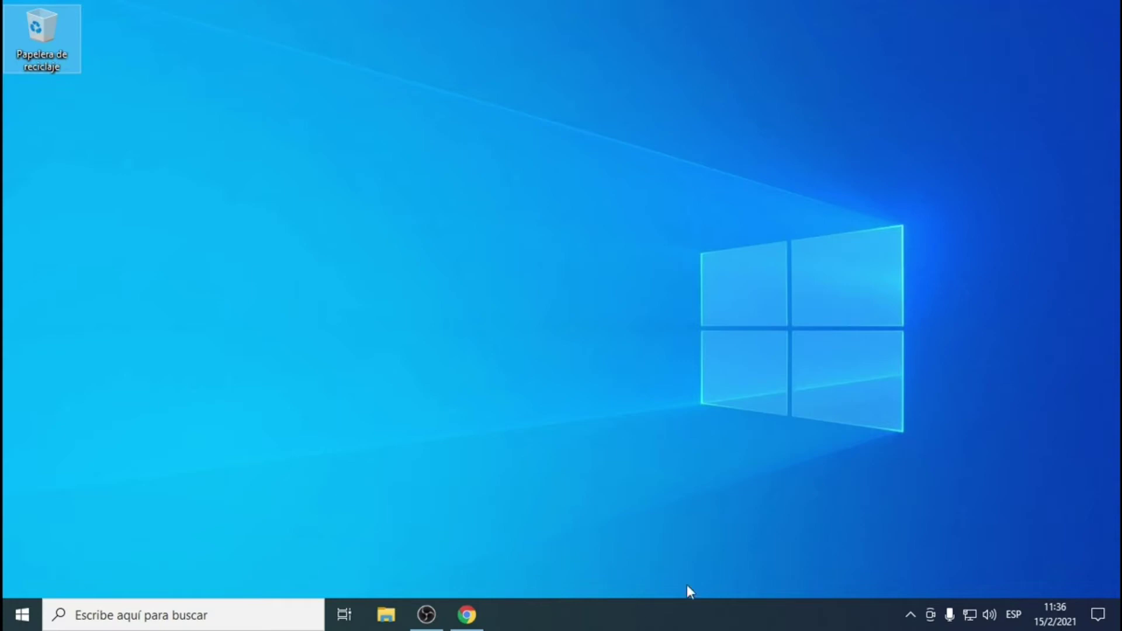
Download the Windows 10 media creation tool from Microsoft's download page, saving it as MediaCreationTool20H2 in the Descargas folder
{"action": "left_click", "coordinate": [470, 618]}
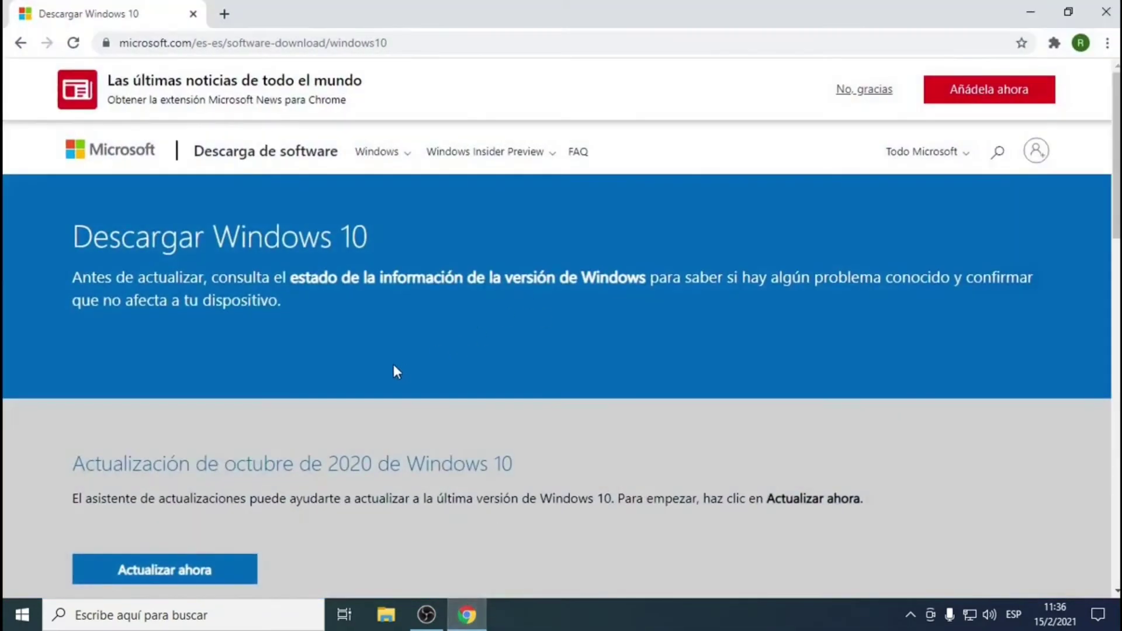
{"action": "scroll", "coordinate": [420, 323], "scroll_direction": "down", "scroll_amount": 7}
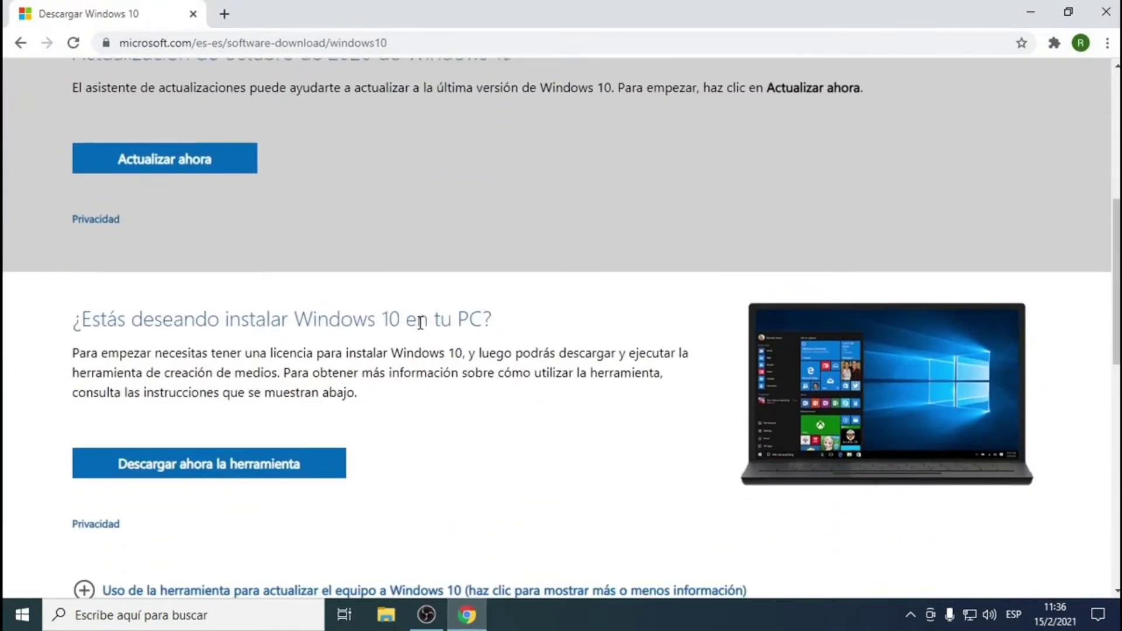
{"action": "scroll", "coordinate": [420, 322], "scroll_direction": "down", "scroll_amount": 3}
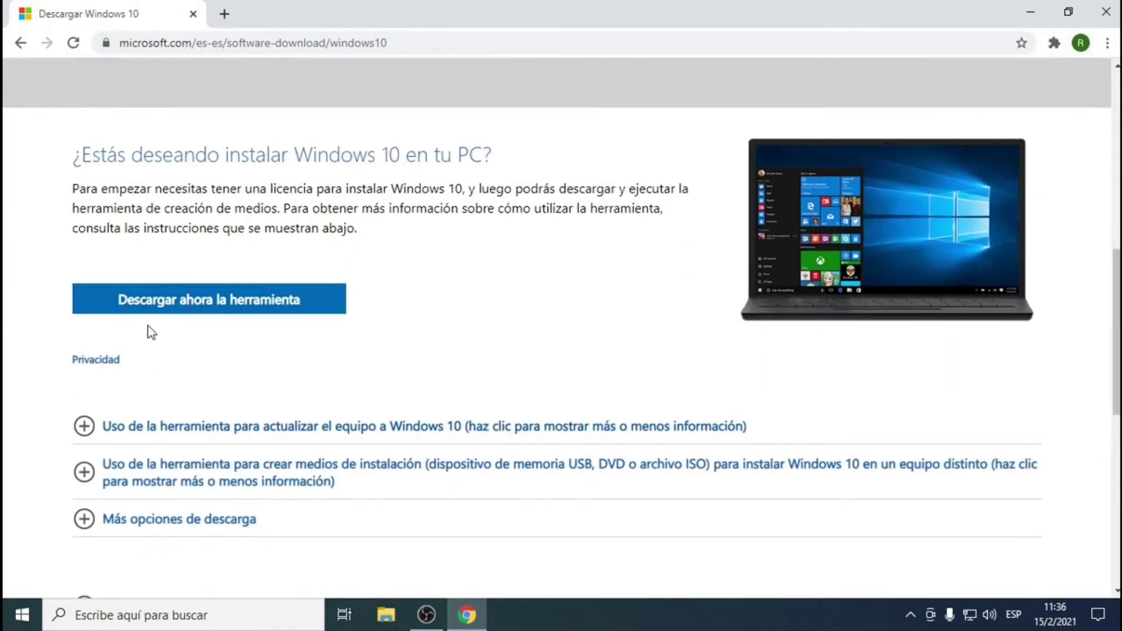
{"action": "left_click", "coordinate": [174, 304]}
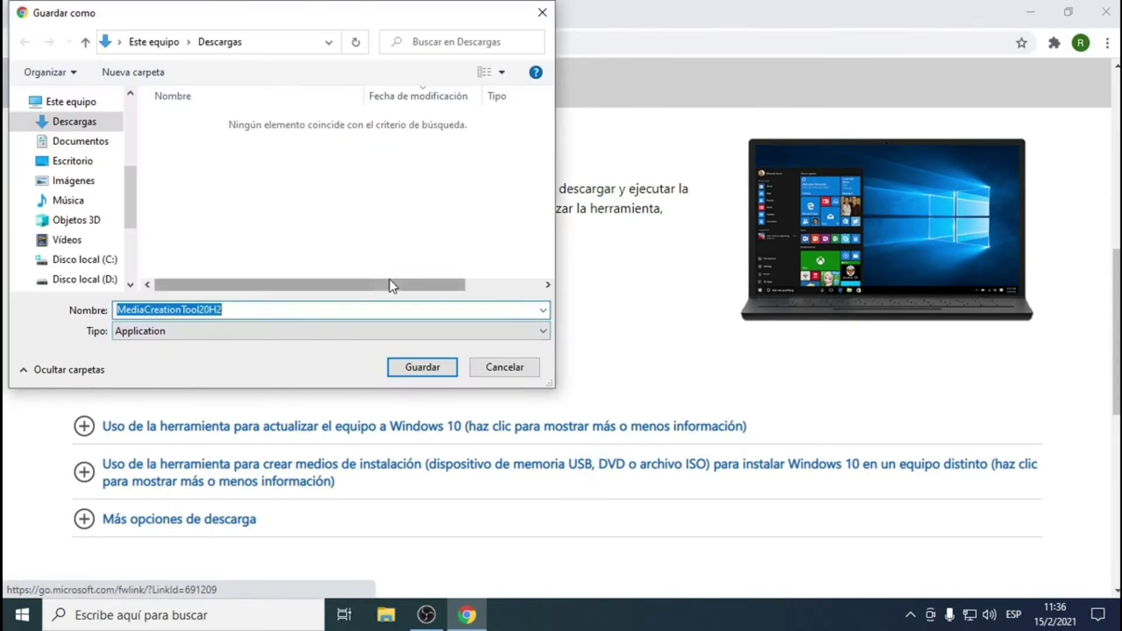
{"action": "left_click", "coordinate": [423, 369]}
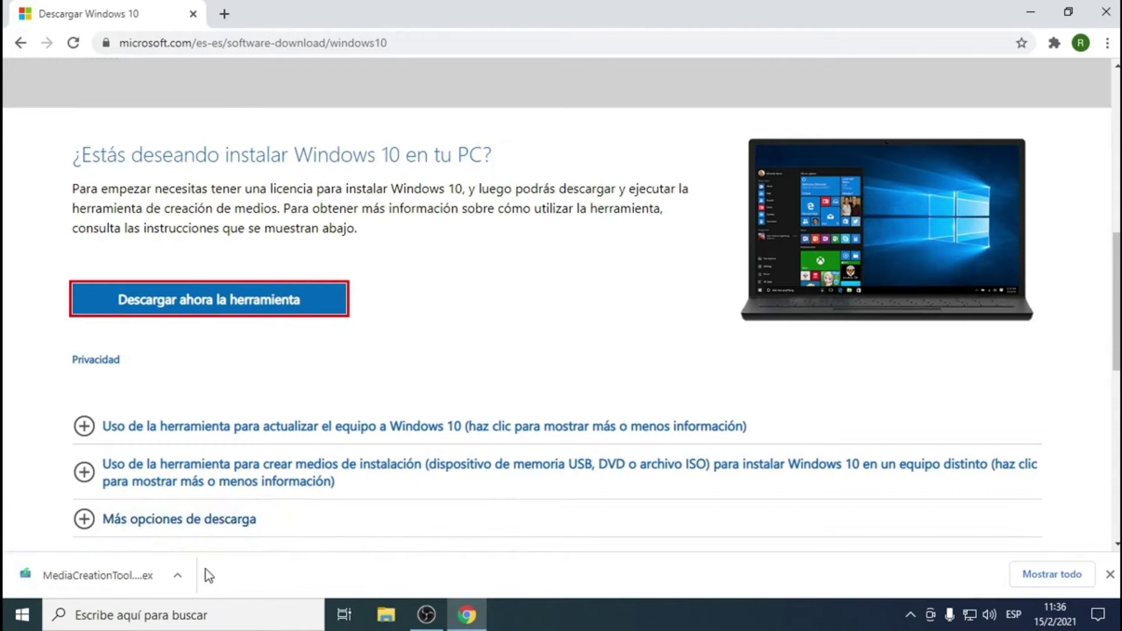
Show the downloaded MediaCreationTool20H2 in its folder and run it, allowing it to make changes to the device
{"action": "left_click", "coordinate": [174, 574]}
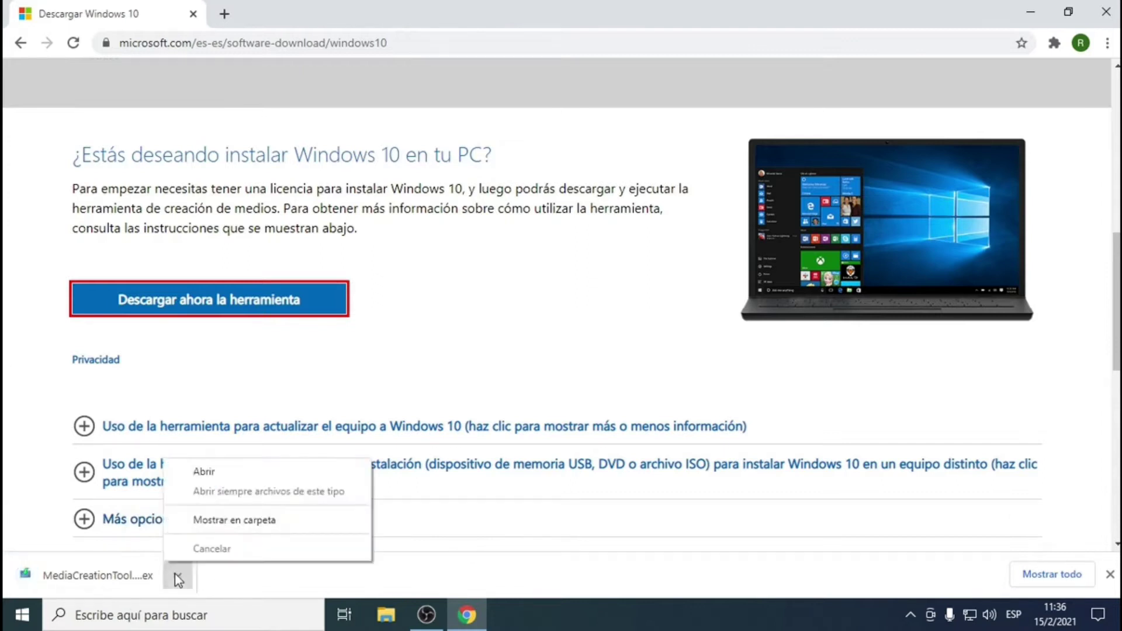
{"action": "left_click", "coordinate": [248, 520]}
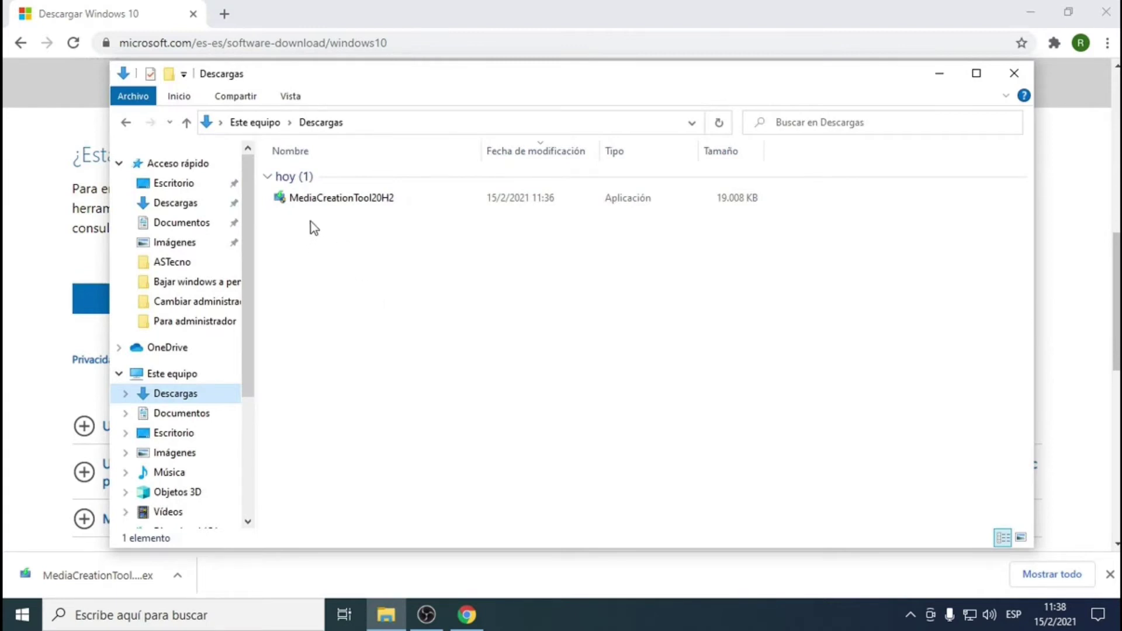
{"action": "double_click", "coordinate": [311, 200]}
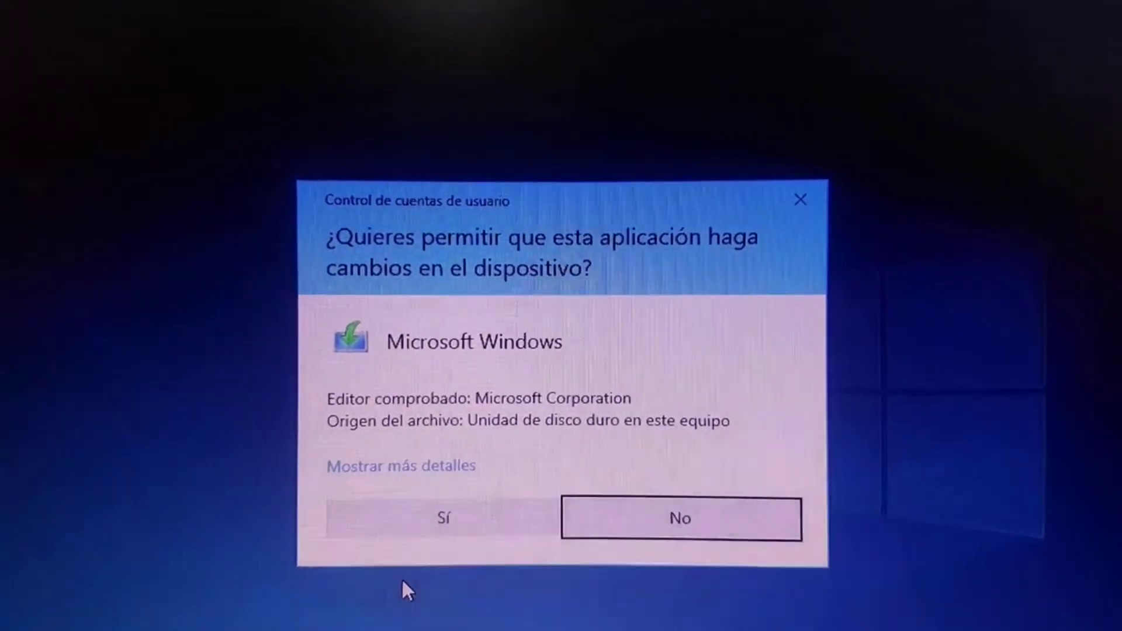
{"action": "left_click", "coordinate": [436, 524]}
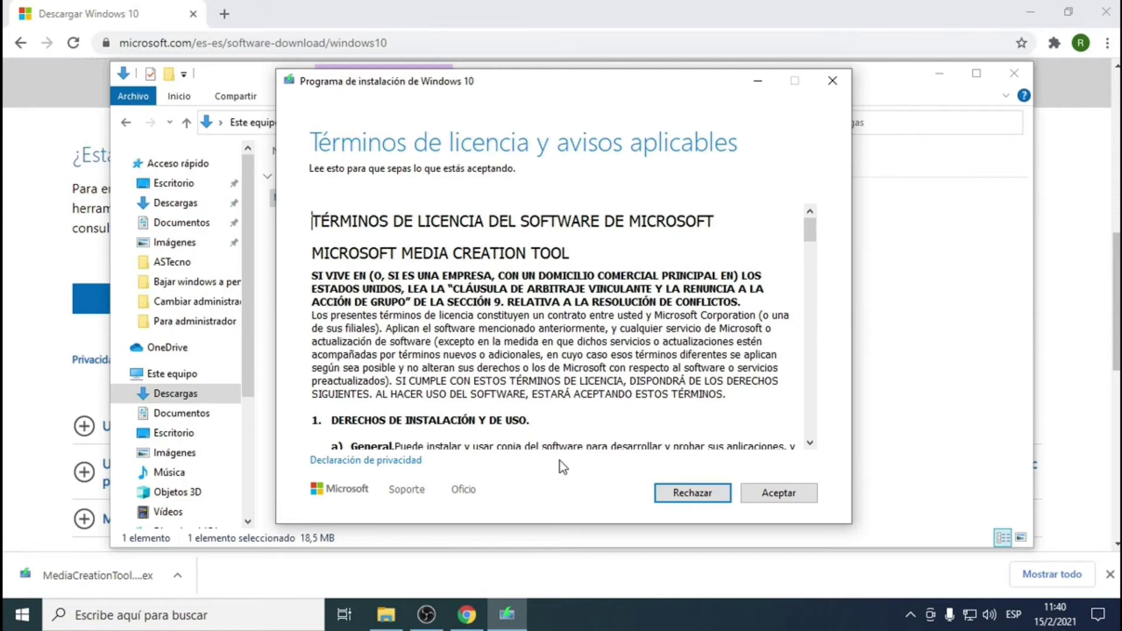
Accept the licence terms and choose to create installation media (USB flash drive, DVD or ISO file) for another PC
{"action": "left_click", "coordinate": [783, 492]}
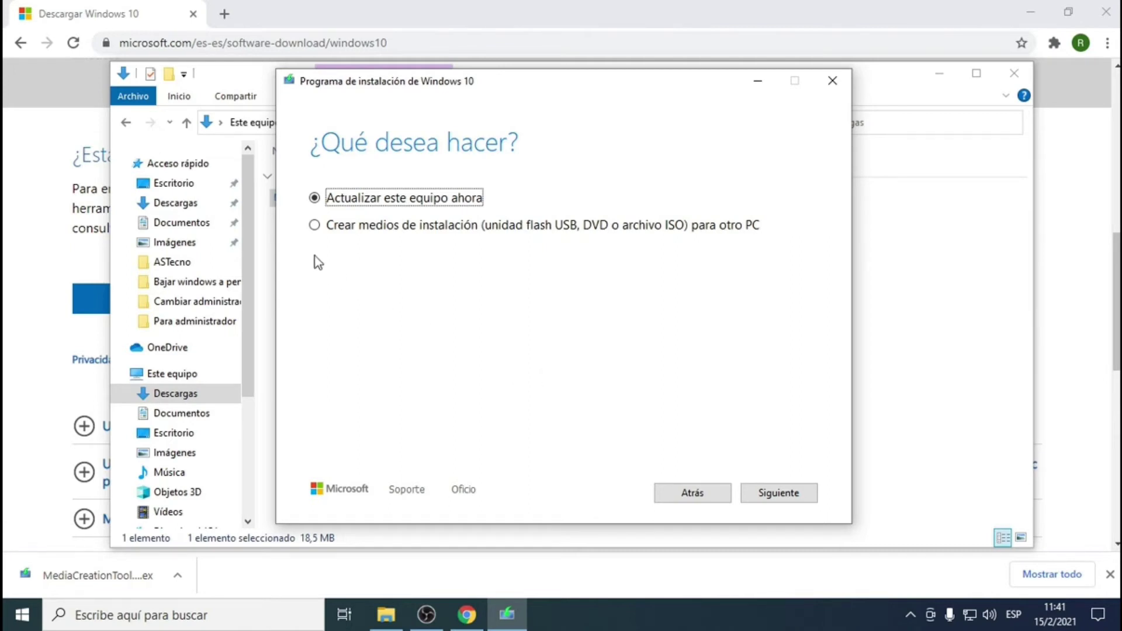
{"action": "left_click", "coordinate": [314, 226]}
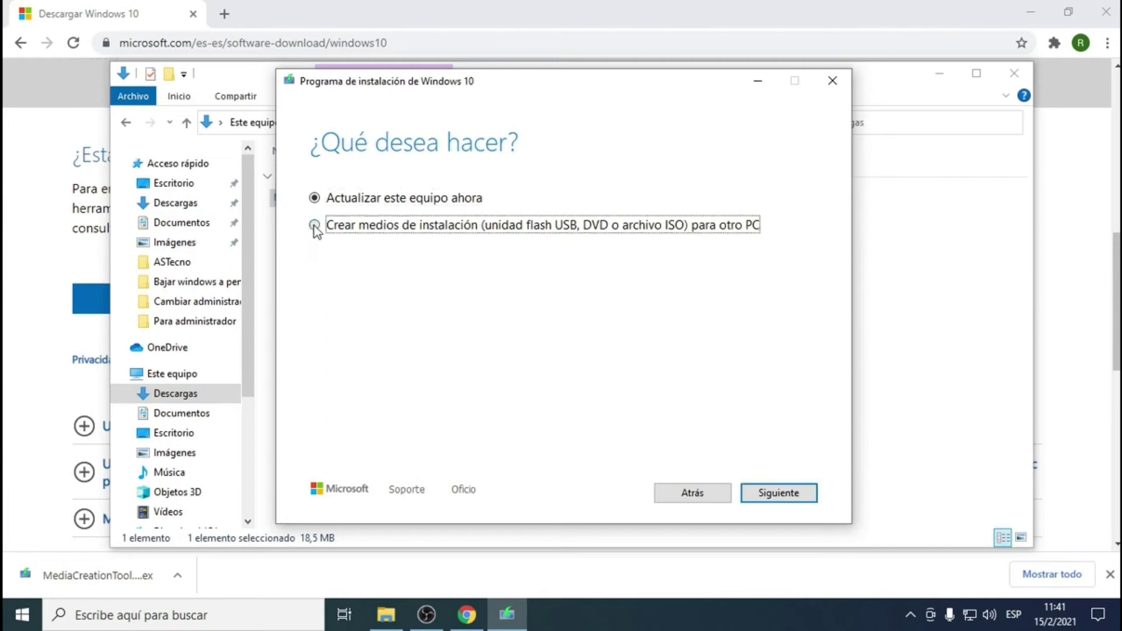
{"action": "left_click", "coordinate": [793, 495]}
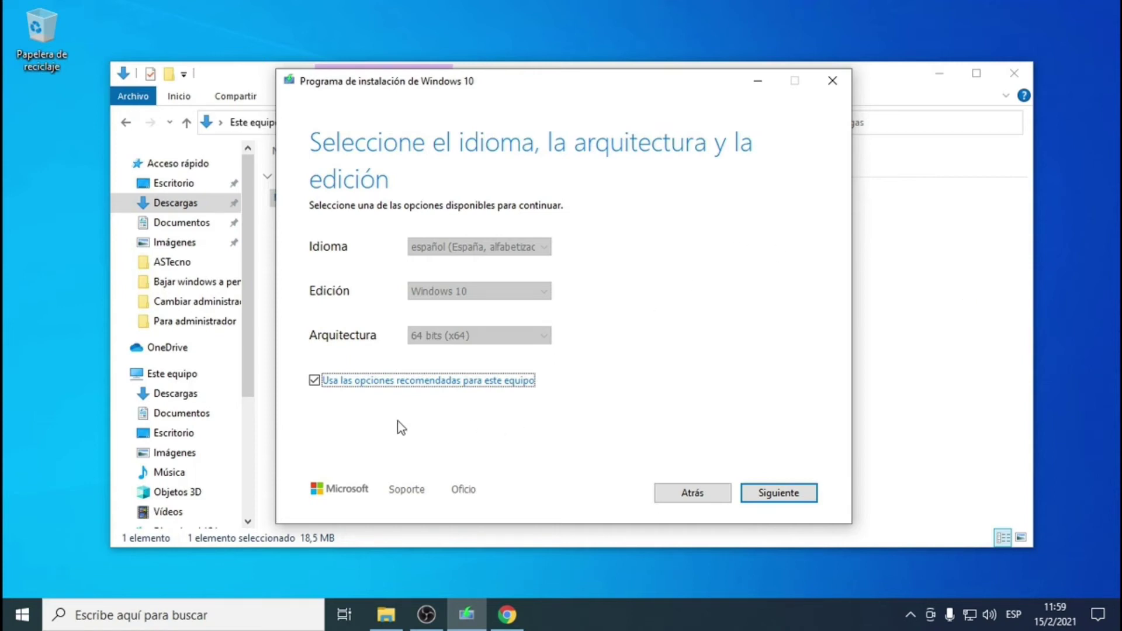
Disable the recommended options and look through the language and edition choices, keeping español (España) and Windows 10
{"action": "left_click", "coordinate": [315, 381]}
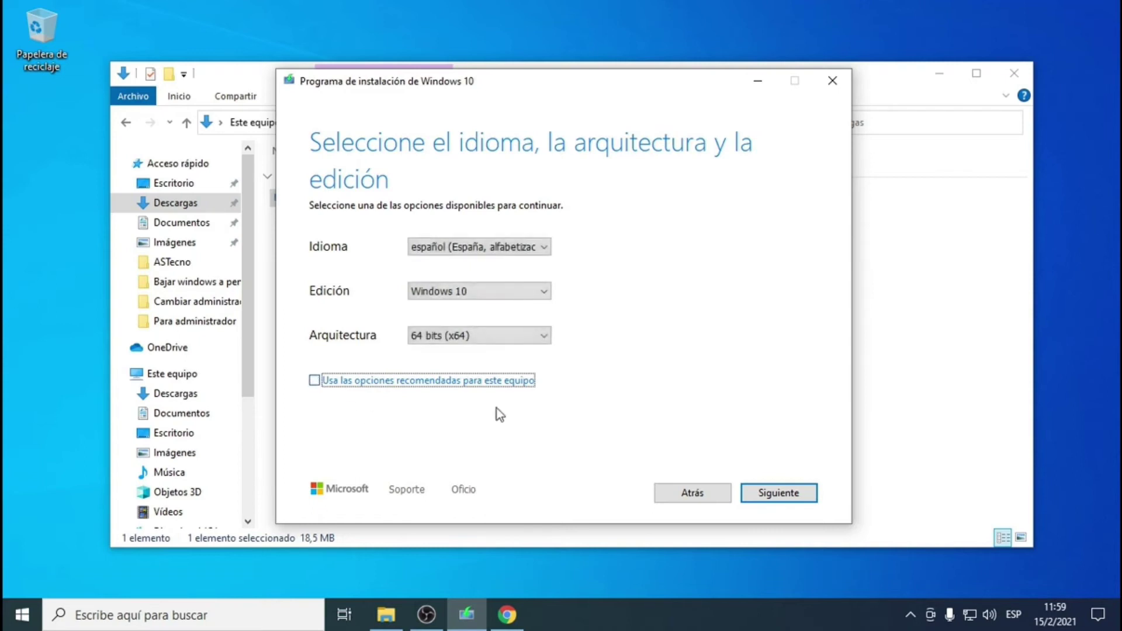
{"action": "left_click", "coordinate": [548, 248]}
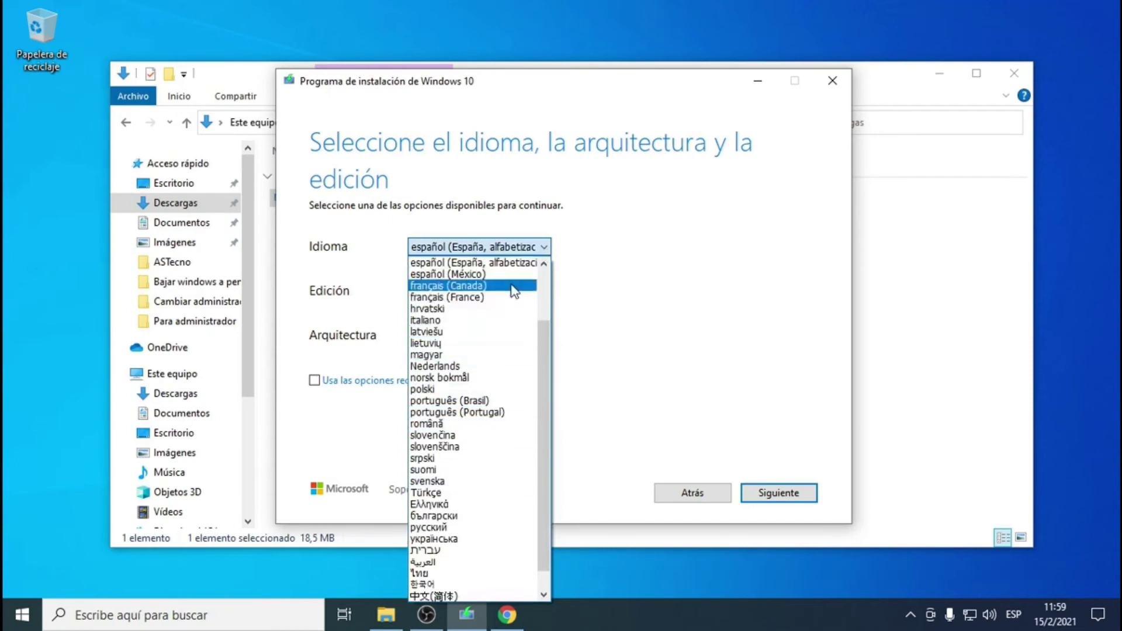
{"action": "left_click", "coordinate": [534, 247]}
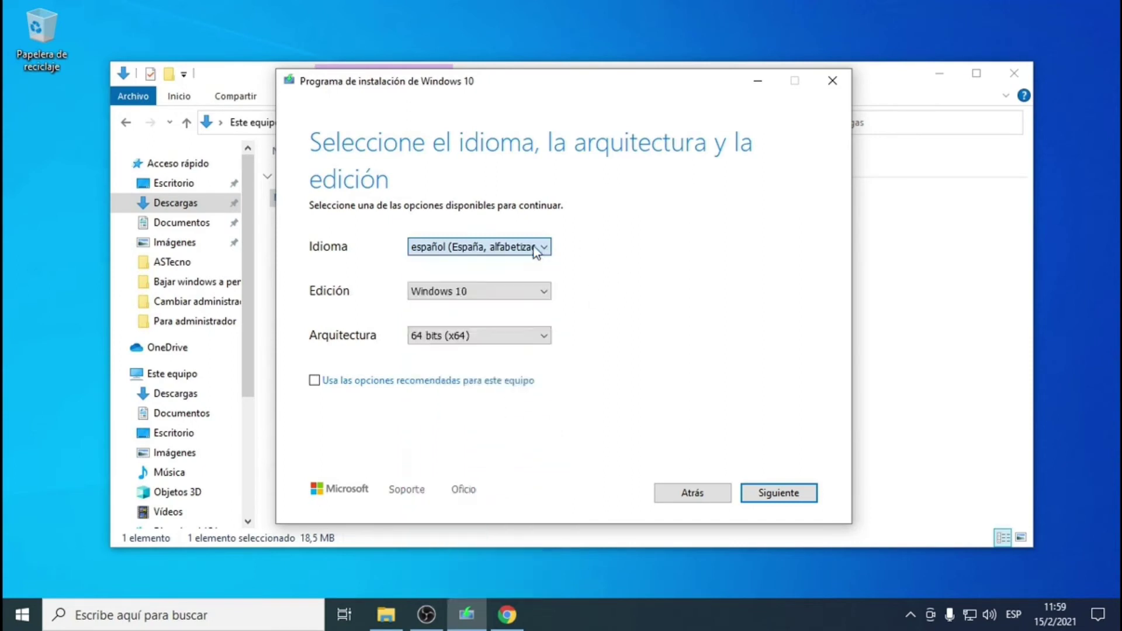
{"action": "left_click", "coordinate": [540, 294]}
{"action": "left_click", "coordinate": [489, 308]}
Try the 32 bits (x86), 64 bits (x64) and Ambos architectures, return to 64 bits (x64), and re-enable the recommended options
{"action": "left_click", "coordinate": [544, 336]}
{"action": "left_click", "coordinate": [520, 354]}
{"action": "left_click", "coordinate": [537, 338]}
{"action": "left_click", "coordinate": [518, 362]}
{"action": "left_click", "coordinate": [541, 335]}
{"action": "left_click", "coordinate": [462, 372]}
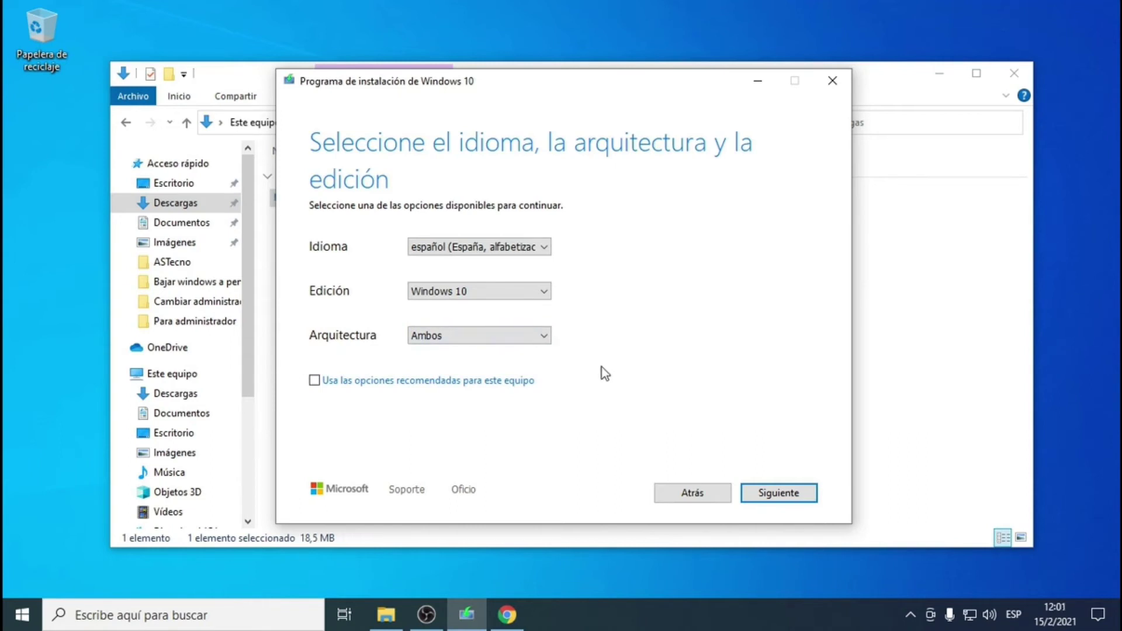
{"action": "left_click", "coordinate": [541, 334]}
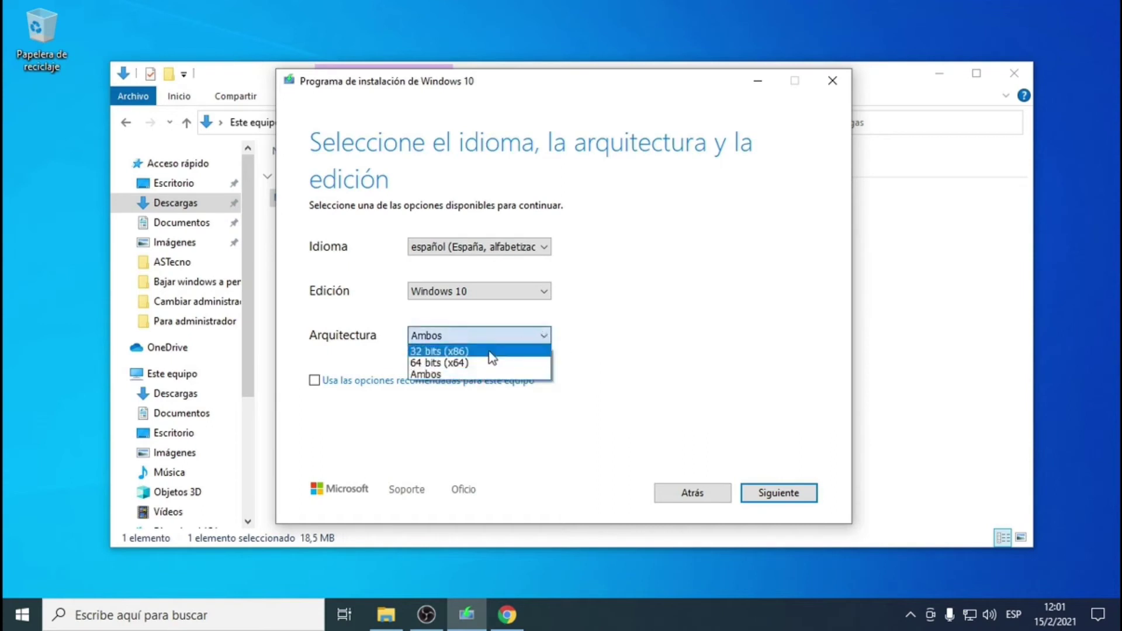
{"action": "left_click", "coordinate": [479, 363]}
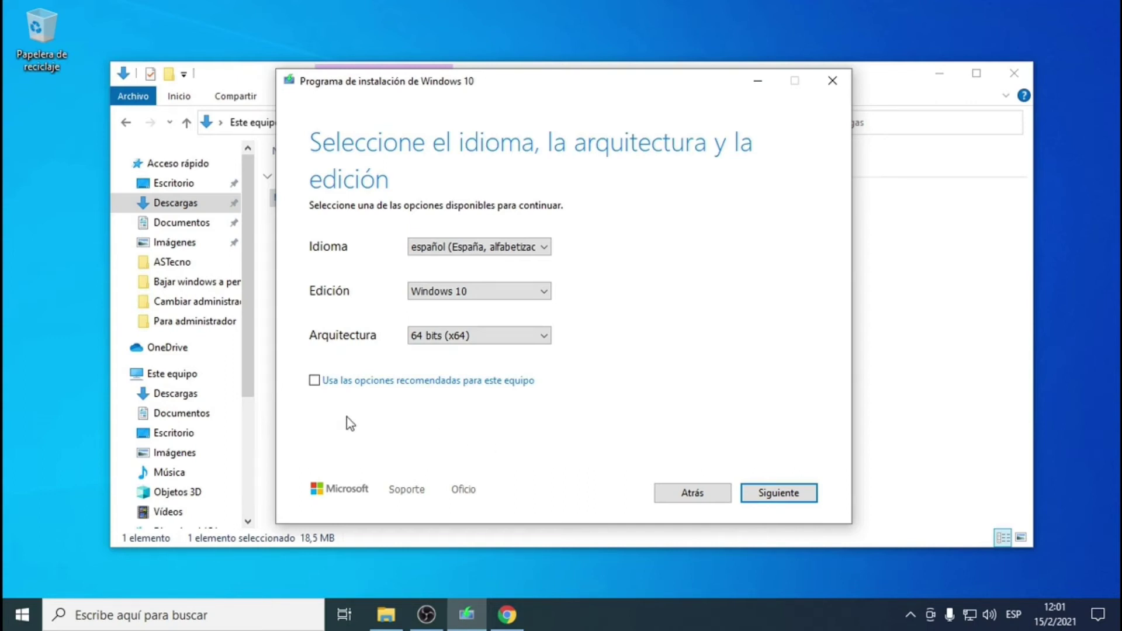
{"action": "left_click", "coordinate": [315, 380]}
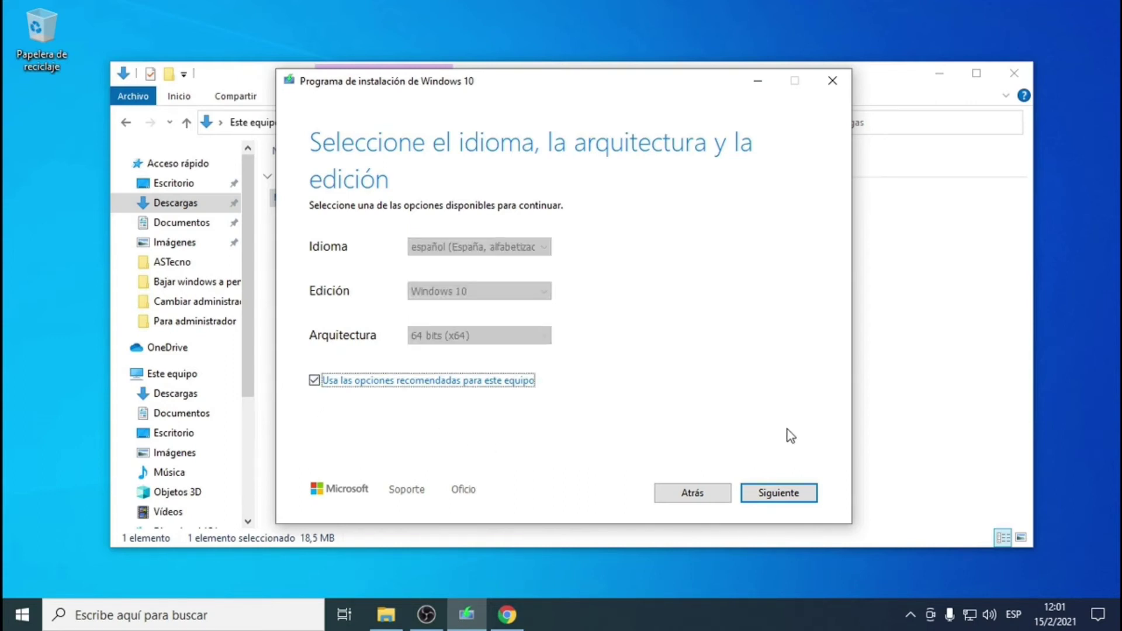
Proceed with the recommended options and create the installation media on the USB flash drive E: (PENDRIVE)
{"action": "left_click", "coordinate": [779, 496]}
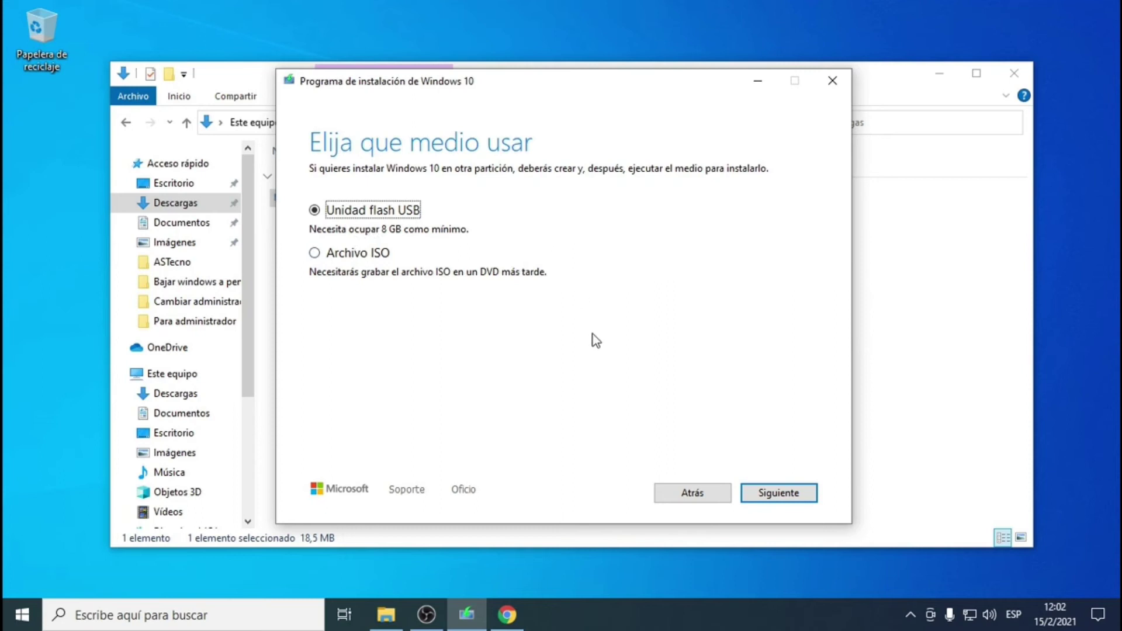
{"action": "left_click", "coordinate": [780, 501]}
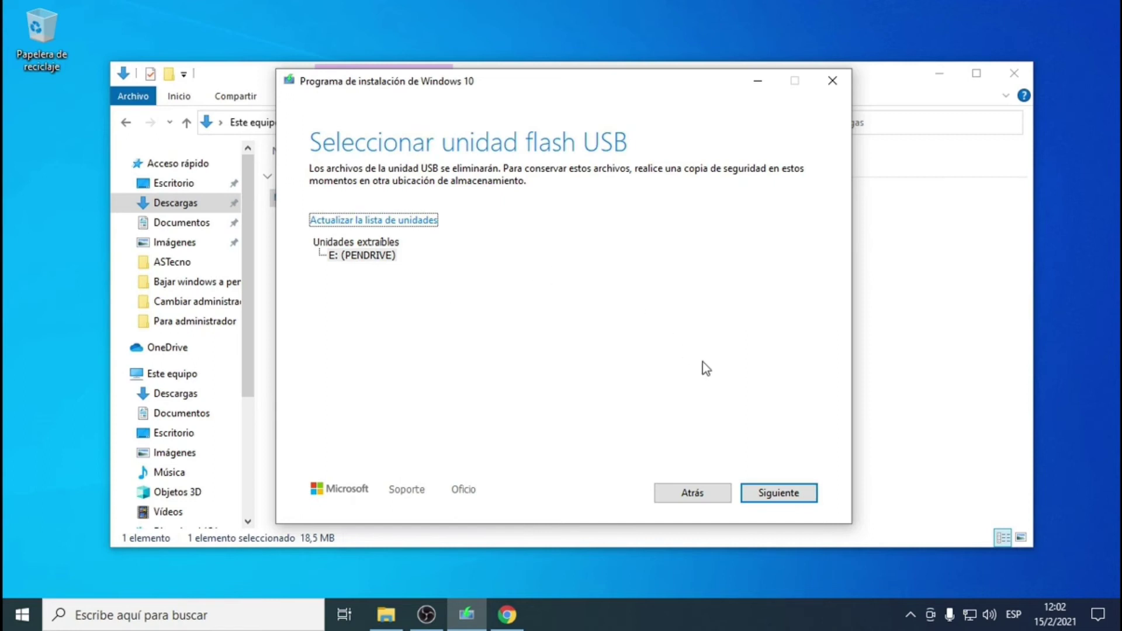
{"action": "left_click", "coordinate": [775, 494]}
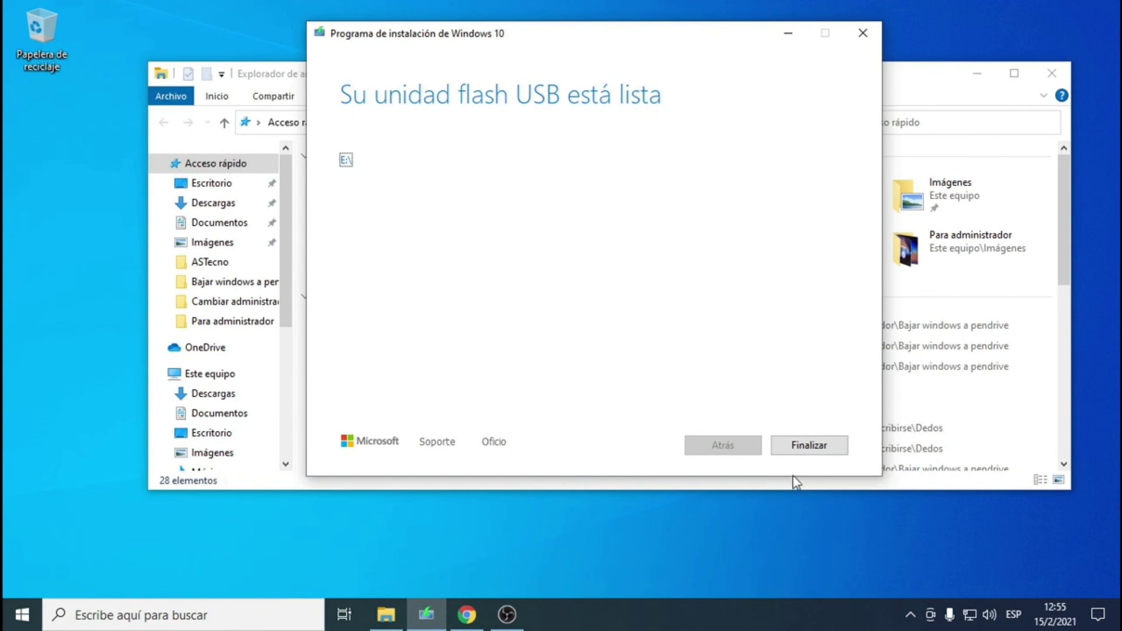
Finish the Windows 10 setup wizard and select the ESD-USB (E:) drive in Este equipo
{"action": "left_click", "coordinate": [808, 446]}
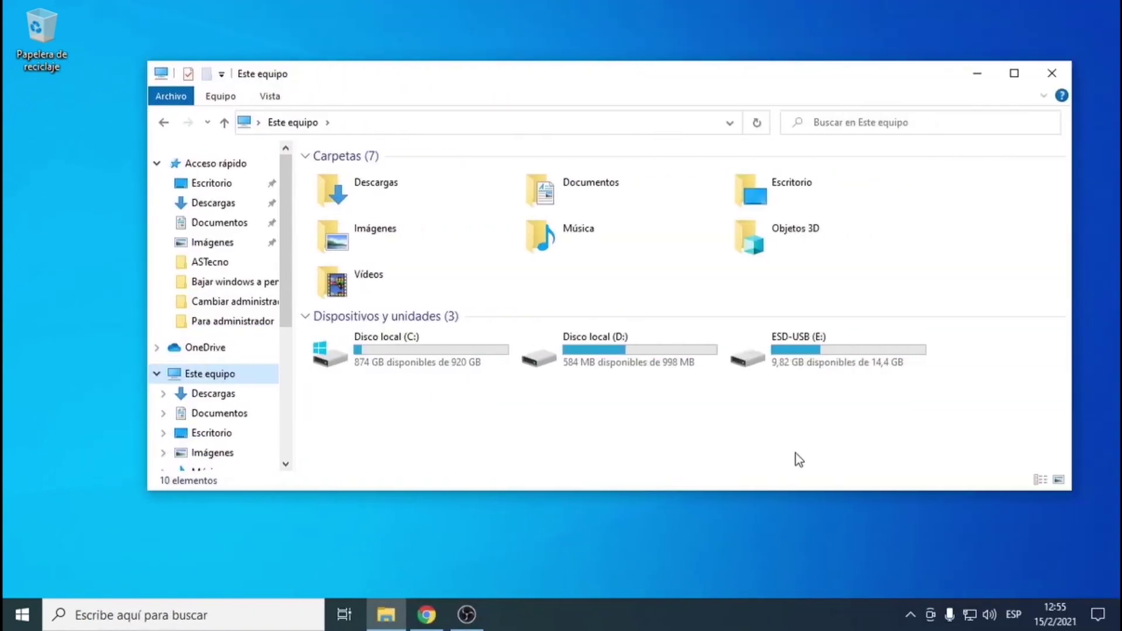
{"action": "left_click", "coordinate": [779, 346]}
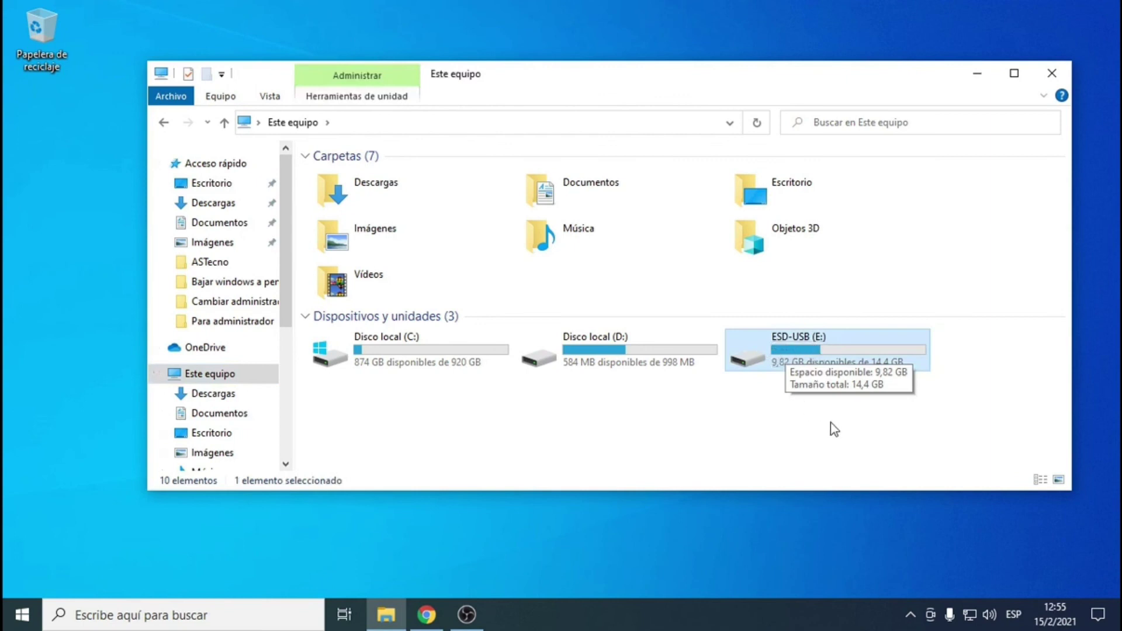